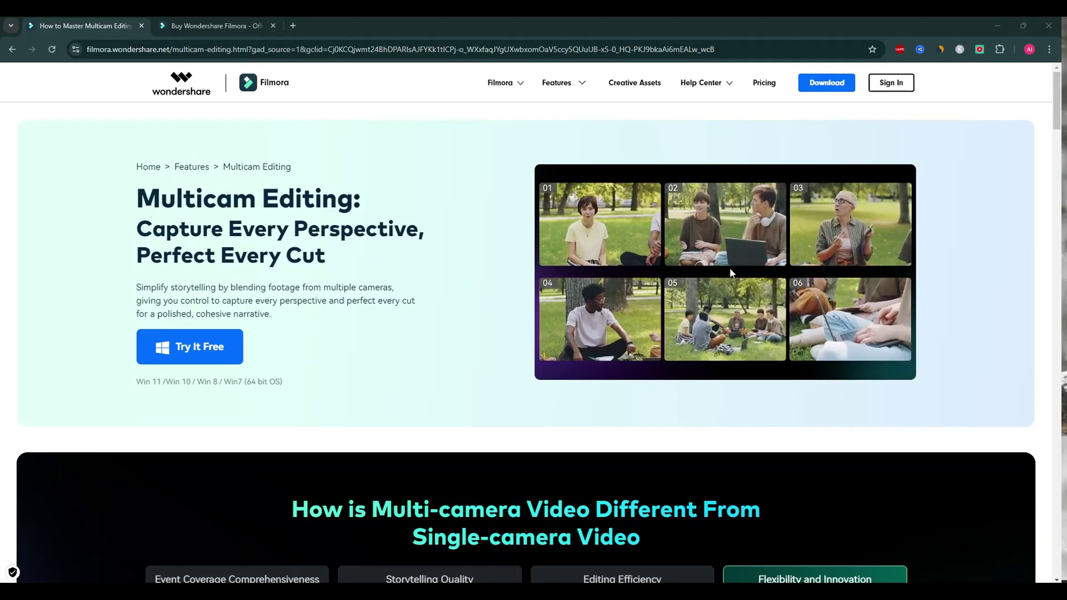
Look through the Multicam Editing page's introduction and its comparison of single-camera and multi-camera video
scroll(831, 321, "down", 2)
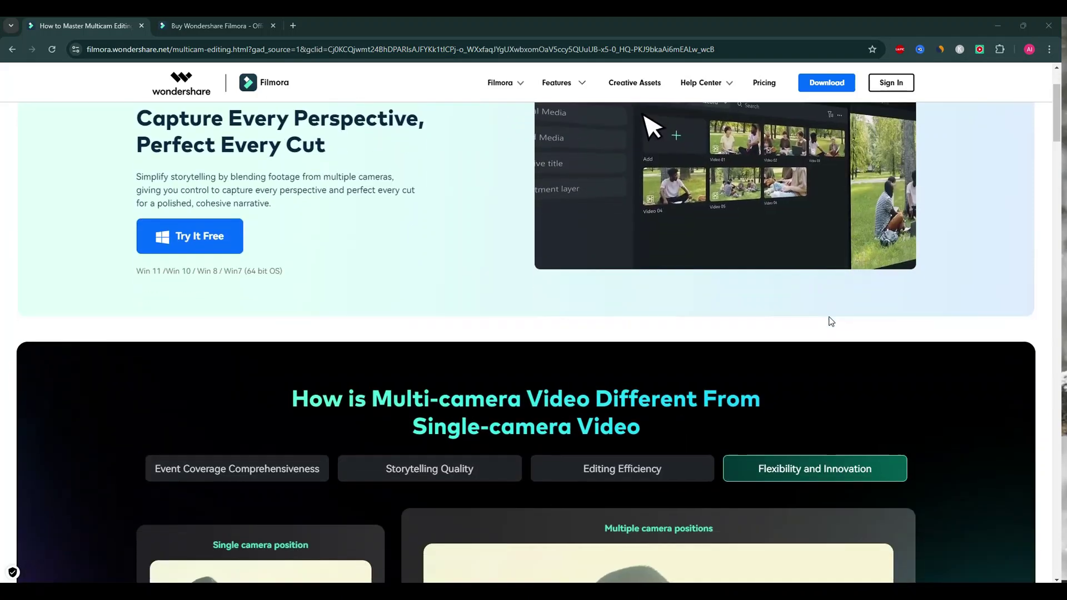
scroll(830, 321, "down", 2)
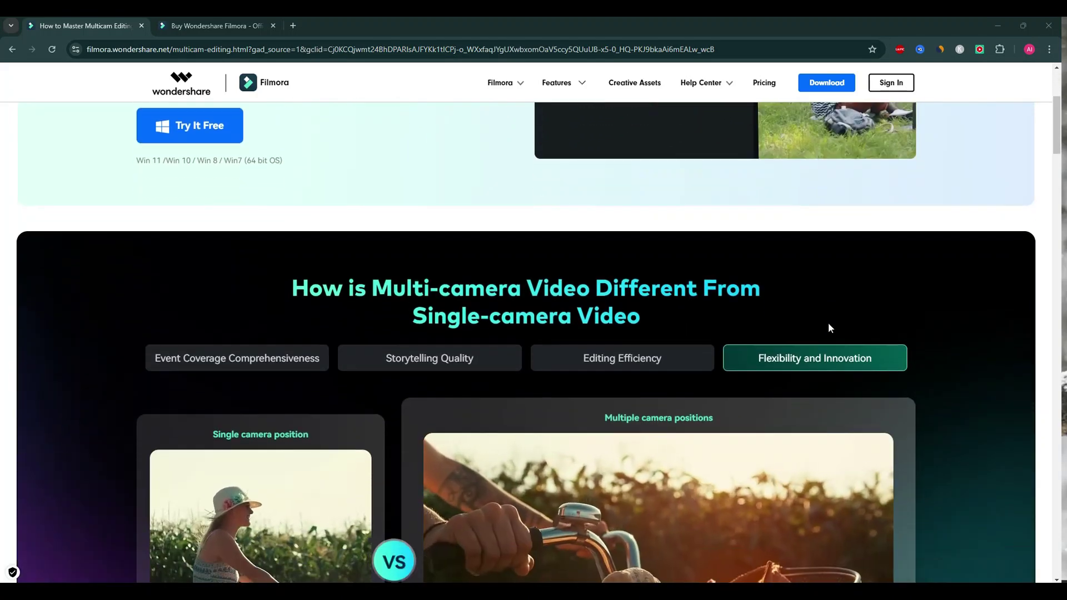
scroll(821, 398, "down", 3)
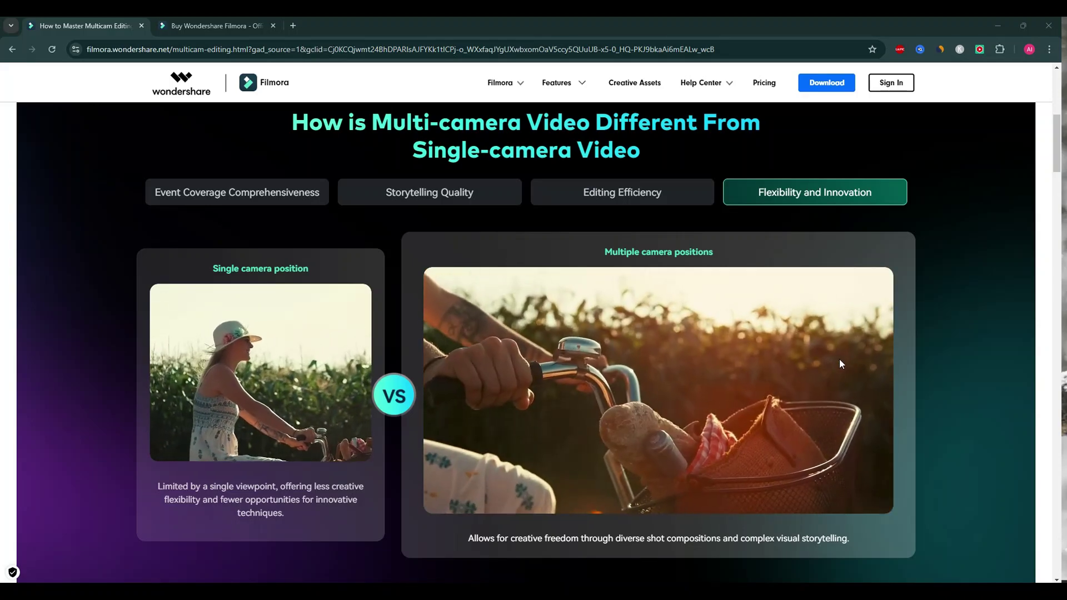
scroll(838, 364, "down", 1)
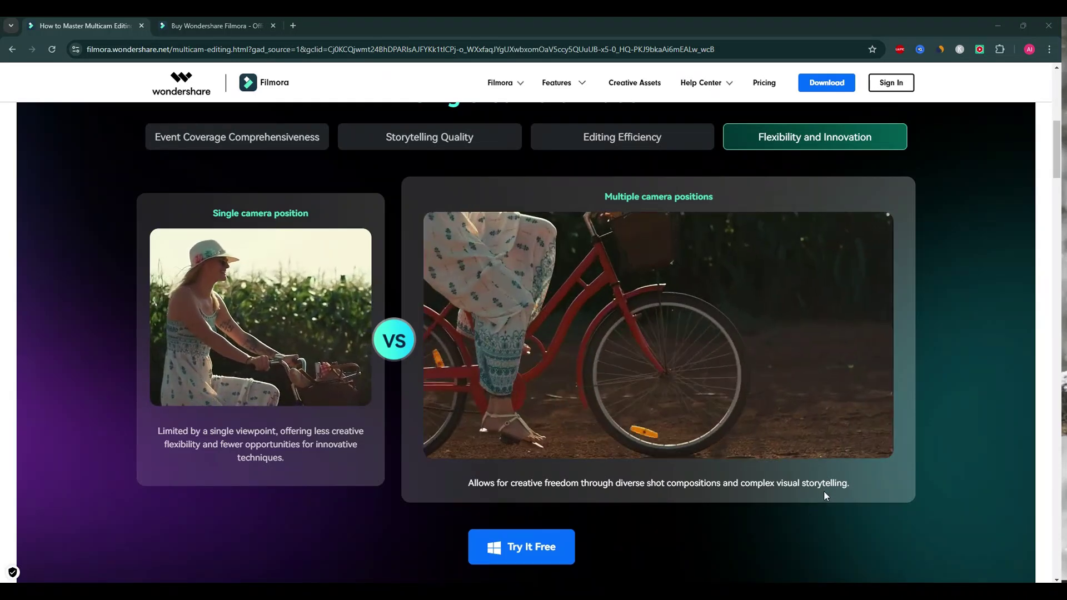
scroll(876, 441, "down", 3)
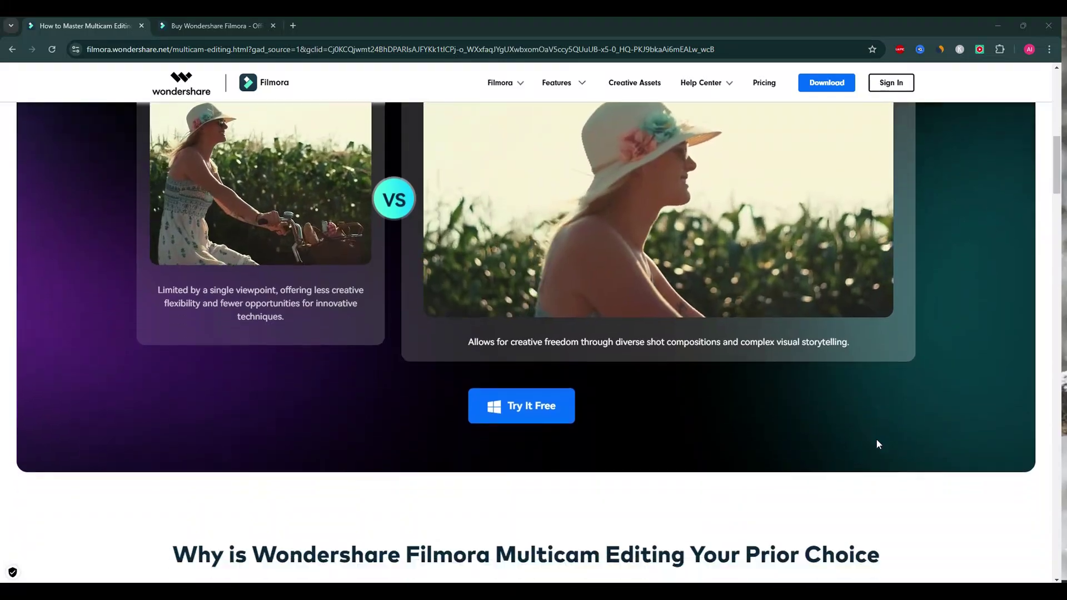
scroll(877, 442, "down", 2)
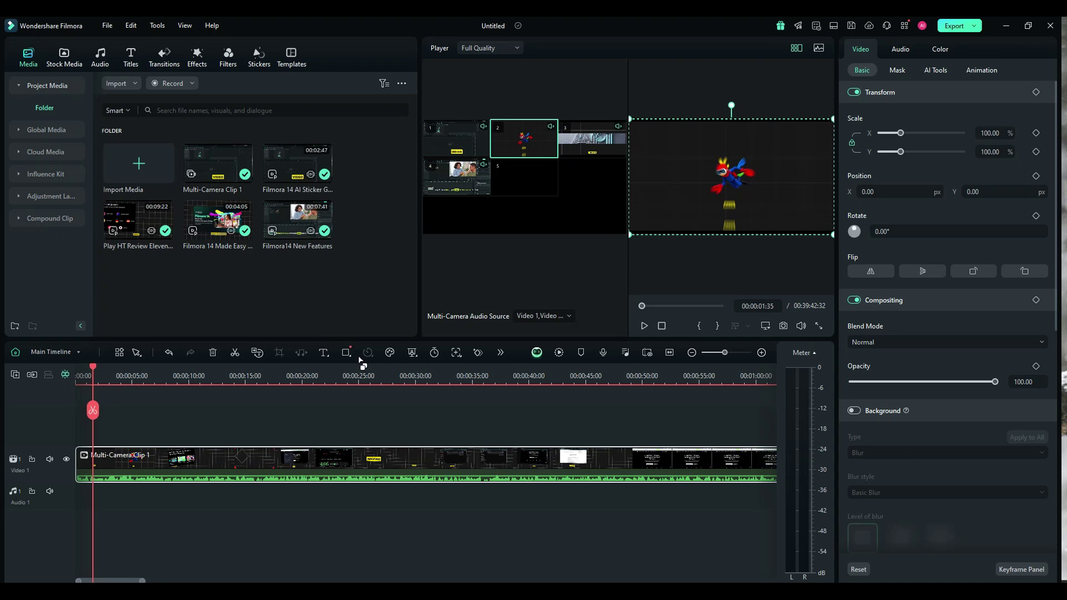
Switch to Filmora and try to create a multi-camera clip from all the media in the project folder
mouse_move(222, 165)
mouse_move(267, 214)
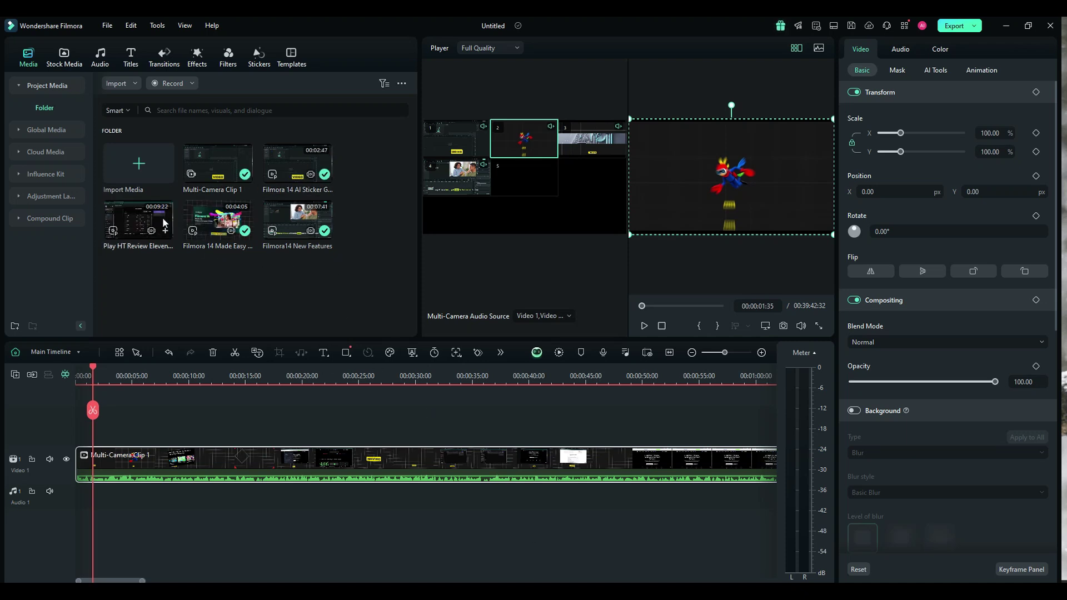
left_click_drag(360, 270, 106, 151)
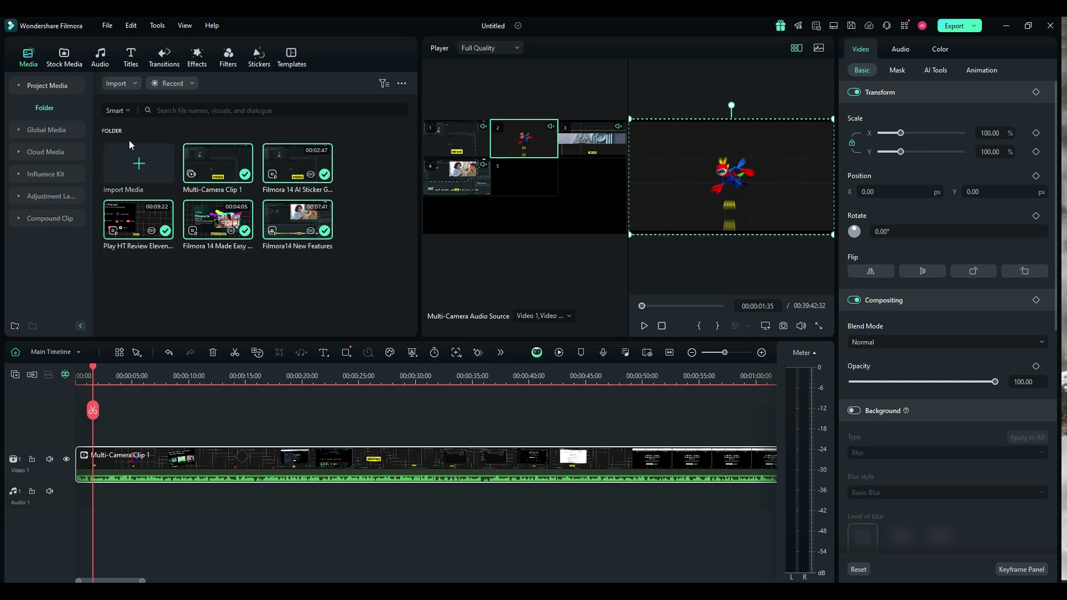
right_click(246, 190)
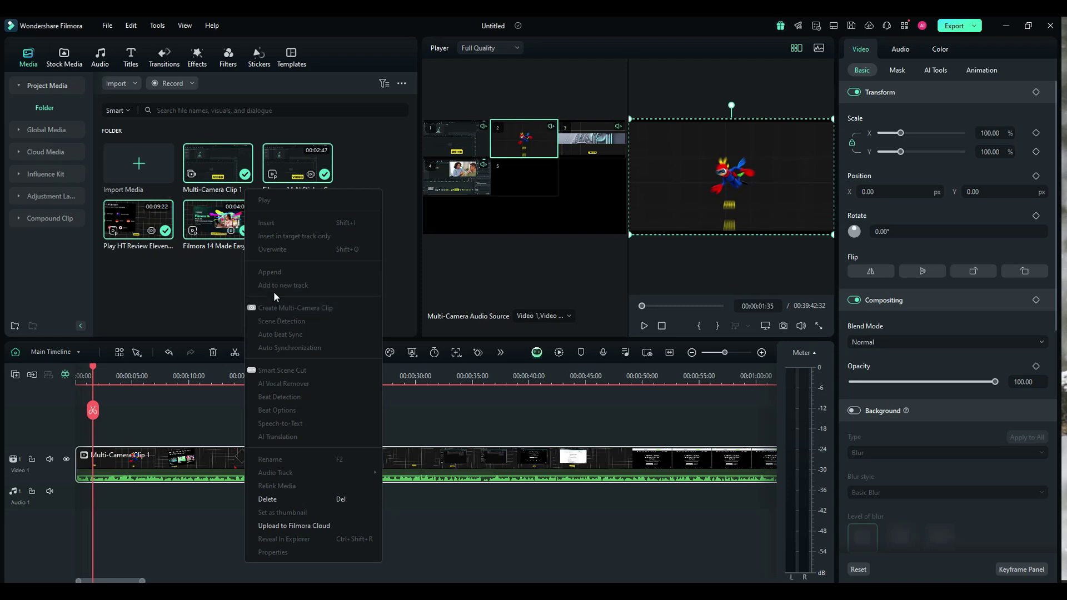
left_click(221, 259)
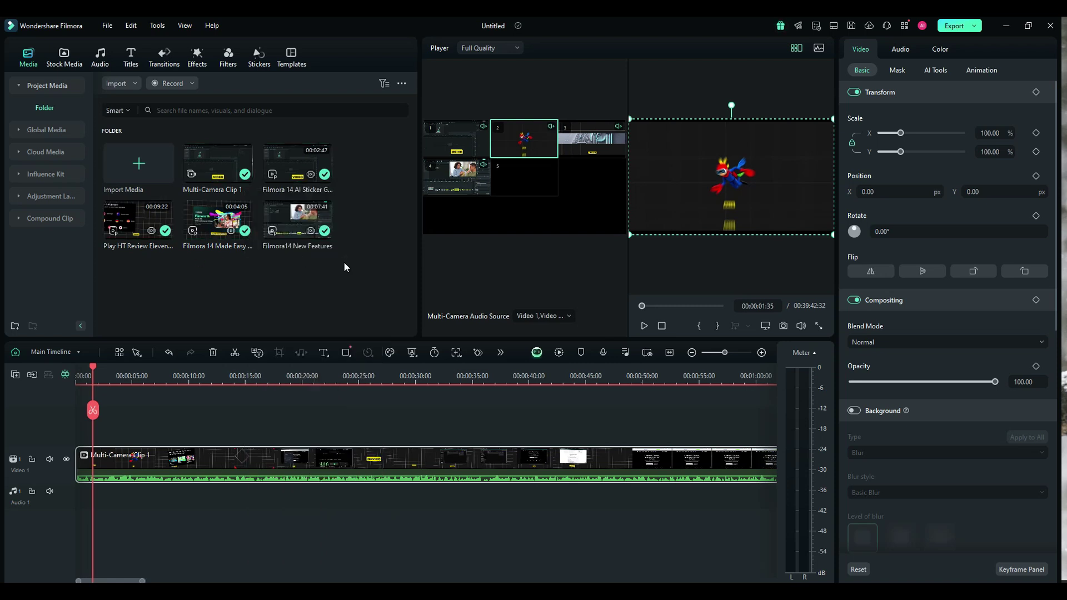
left_click_drag(344, 262, 108, 139)
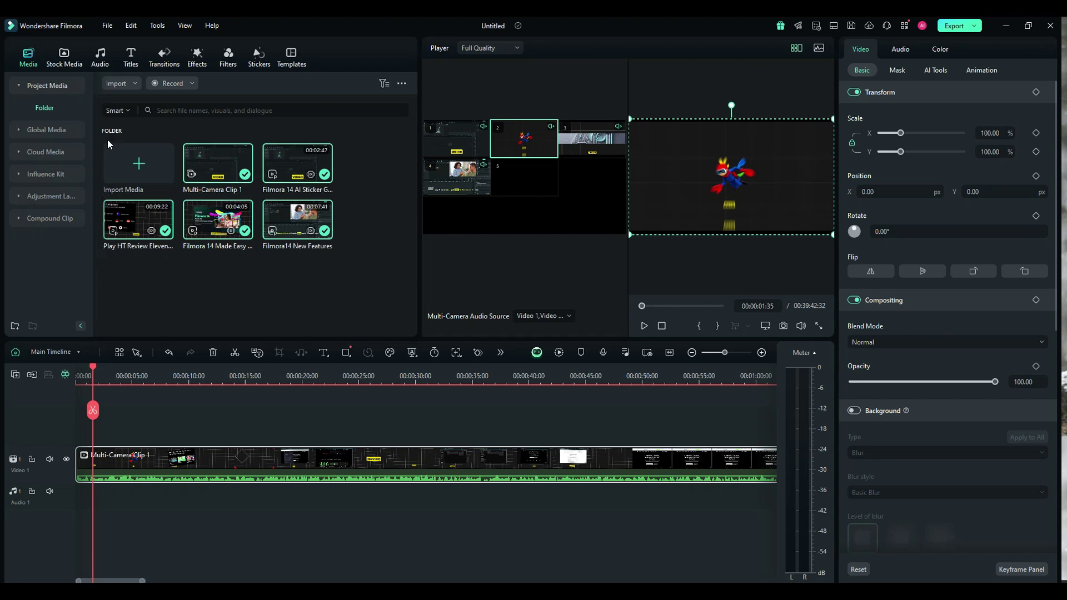
right_click(179, 181)
left_click(199, 298)
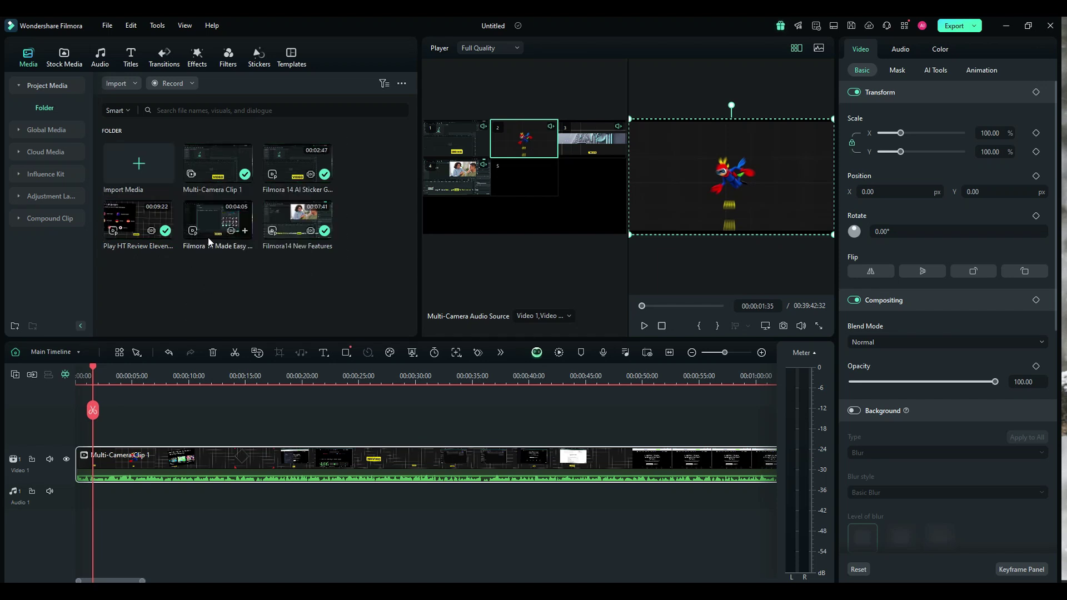
left_click_drag(350, 262, 128, 151)
right_click(178, 178)
left_click(308, 290)
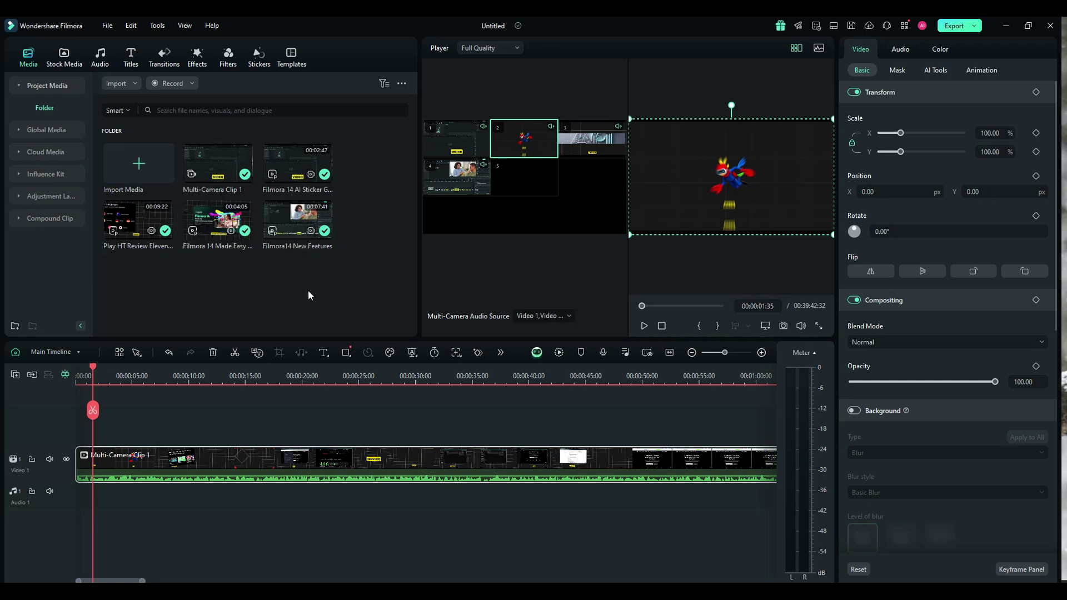
left_click_drag(367, 247, 72, 143)
Open the global media library and try to create a multi-camera clip from its items
left_click(83, 127)
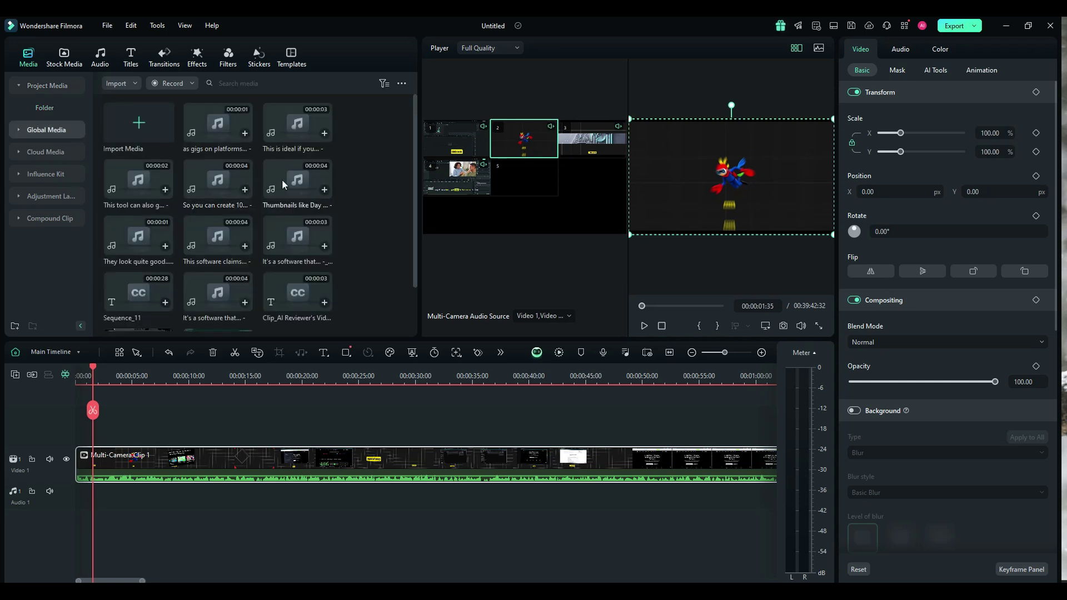
left_click_drag(394, 260, 90, 102)
right_click(245, 197)
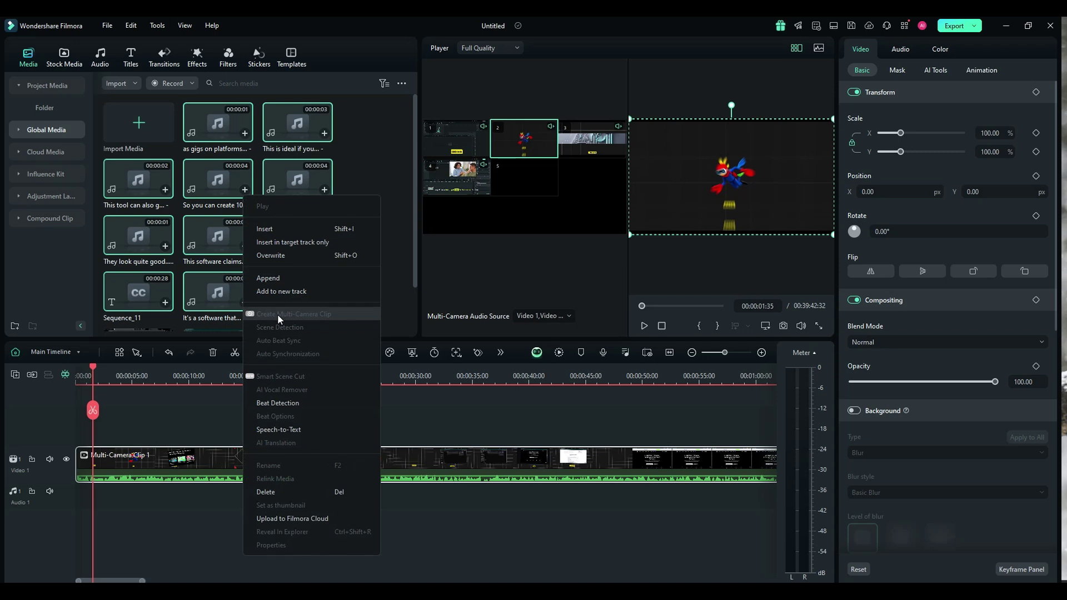
left_click(371, 152)
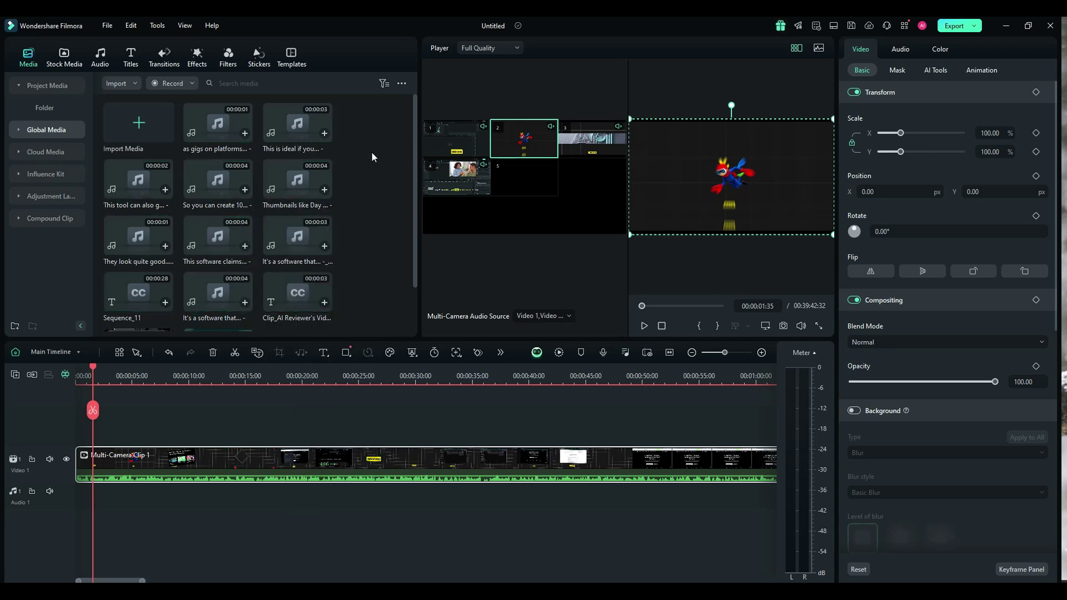
scroll(373, 203, "down", 2)
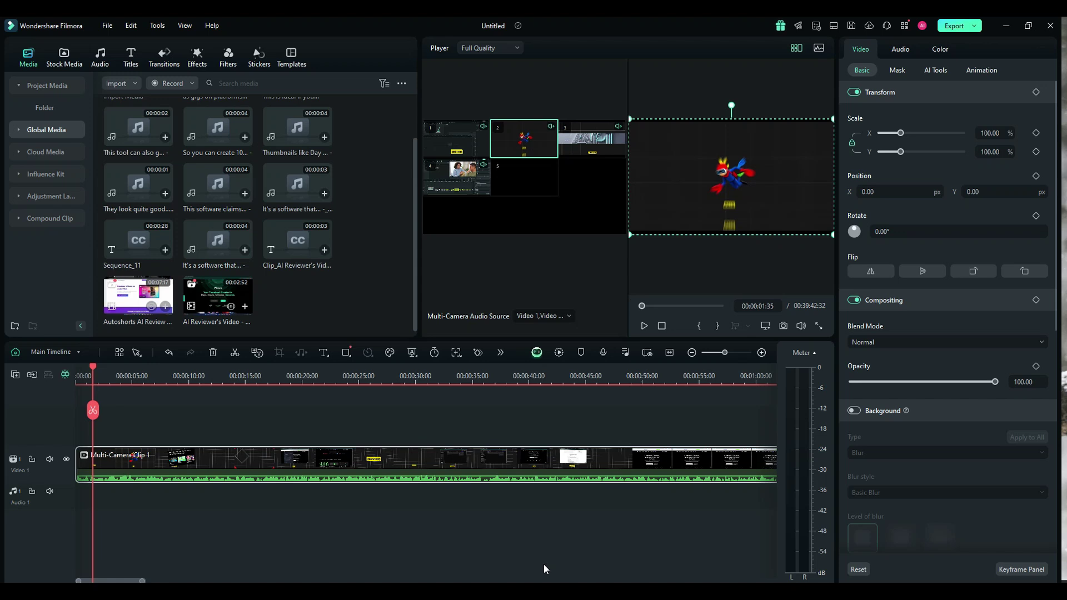
Turn the player's multi-camera view off and on again to compare it with the single view
left_click(796, 49)
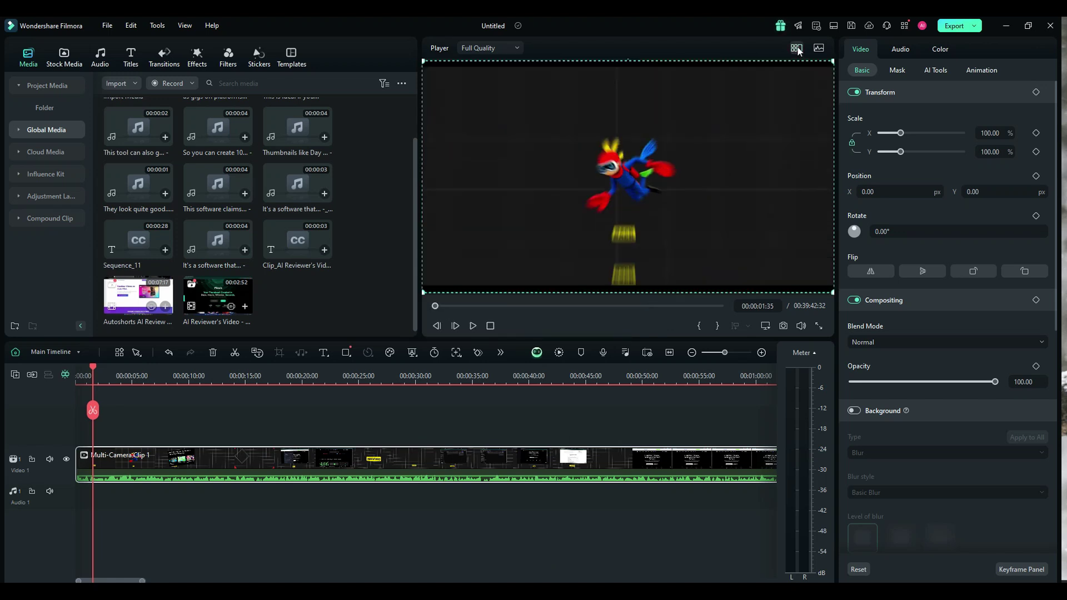
left_click(797, 49)
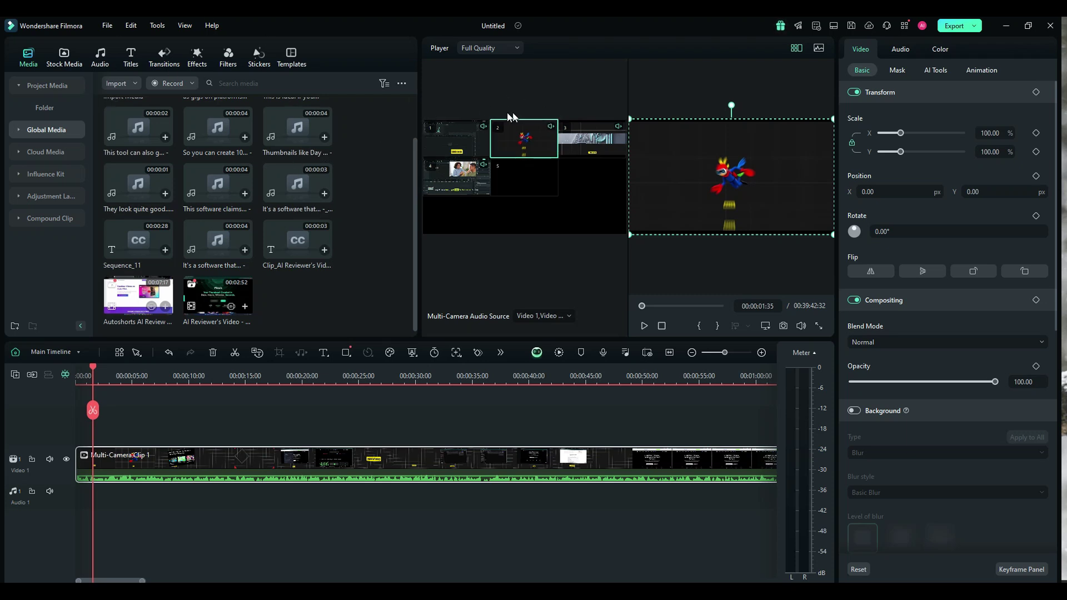
scroll(355, 169, "up", 2)
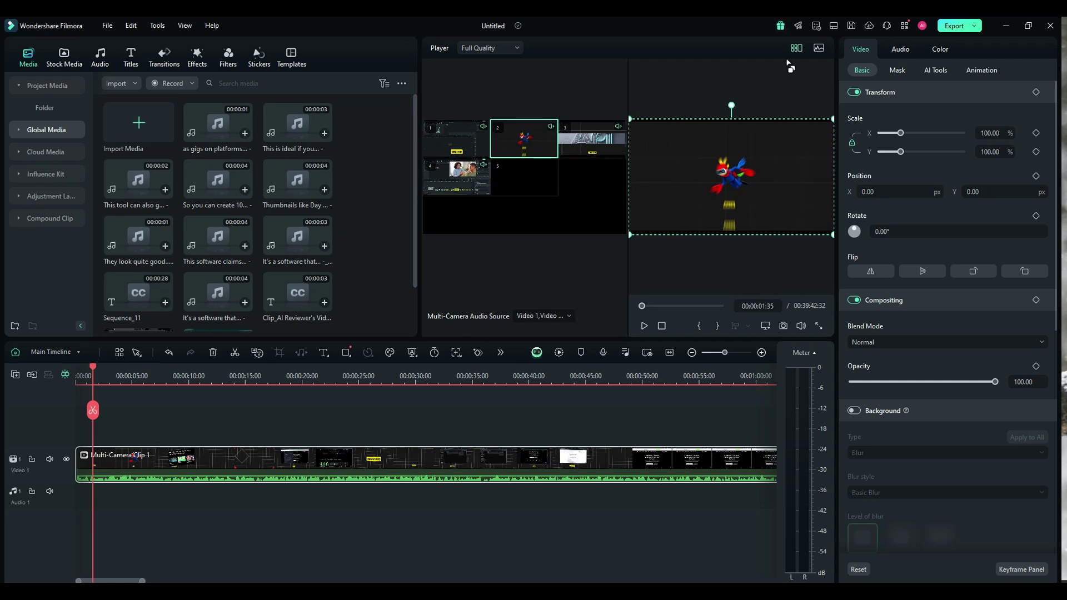
Show the video scopes below the preview in a three-scope layout with Parade, Waveform and Vectorscope
left_click(817, 50)
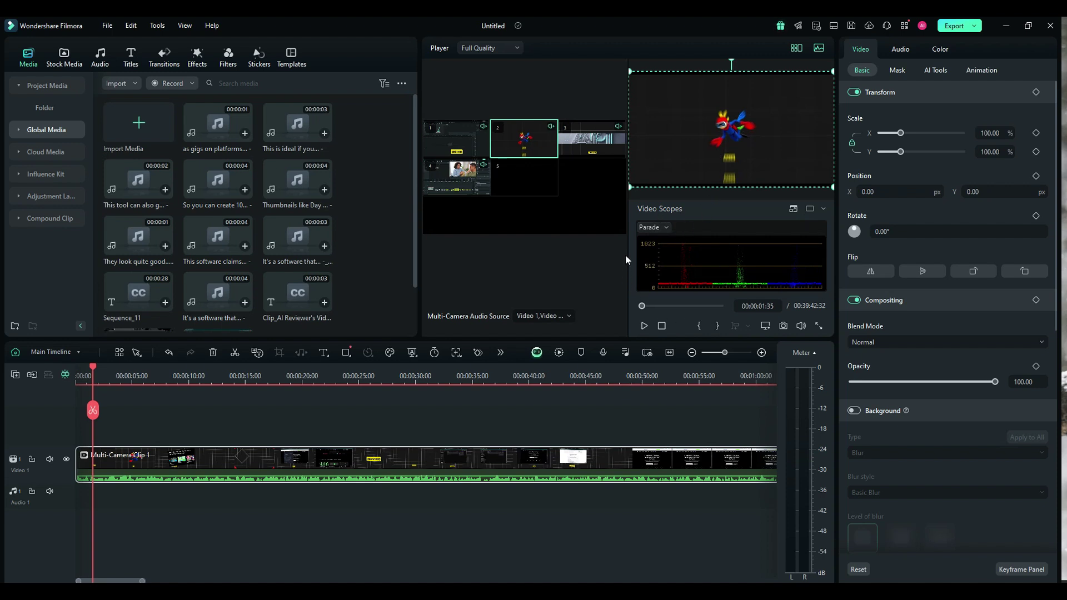
left_click(818, 207)
left_click(819, 207)
left_click(823, 210)
left_click(790, 246)
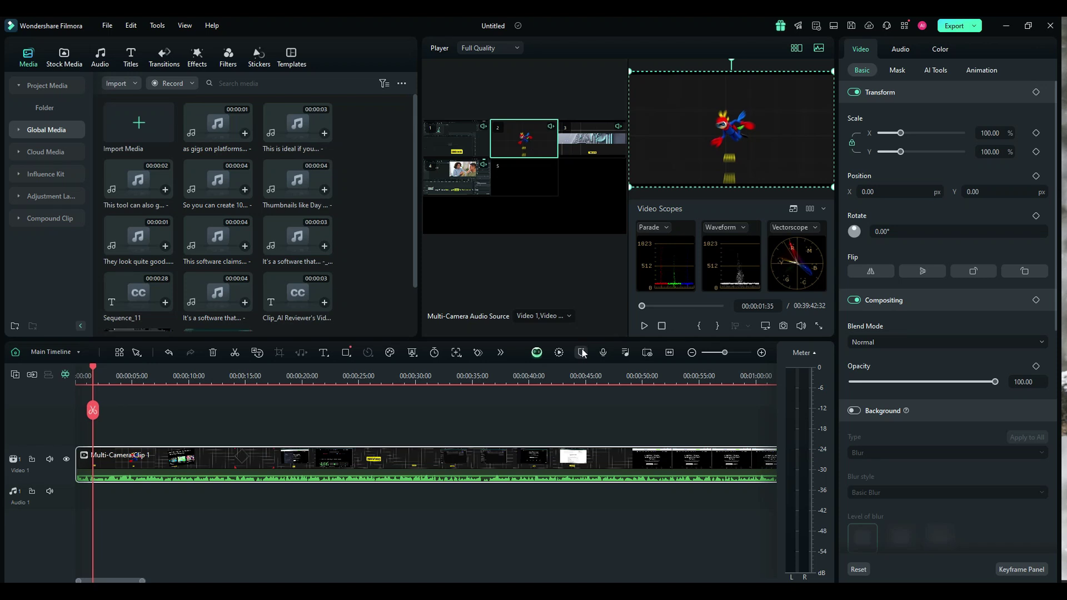
Switch Multi-Camera Clip 1 through camera angles 1, 4 and 3 in the multi-camera view
left_click(456, 139)
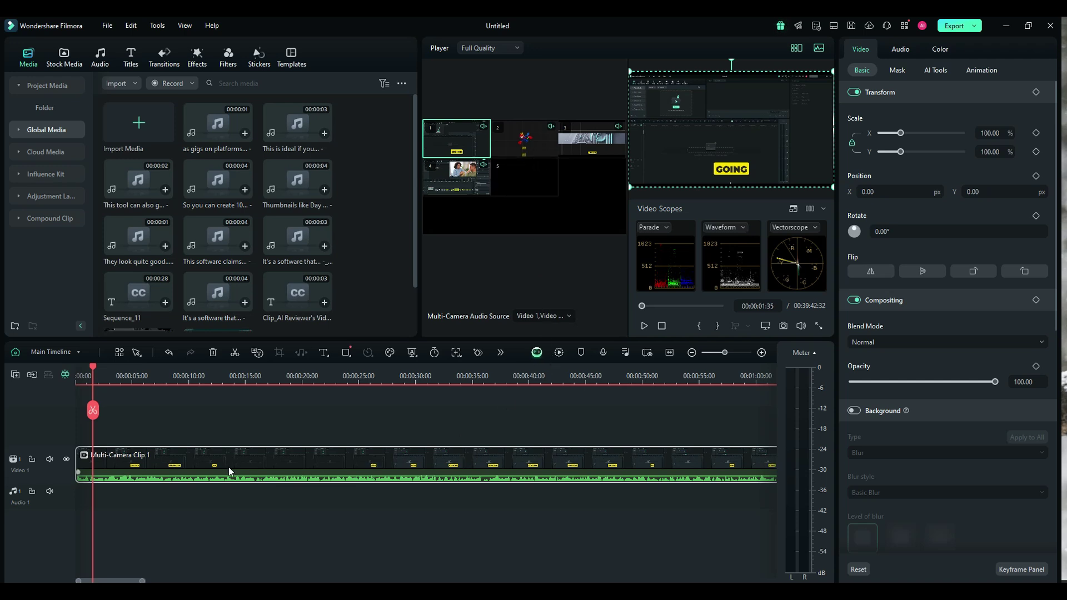
left_click(473, 186)
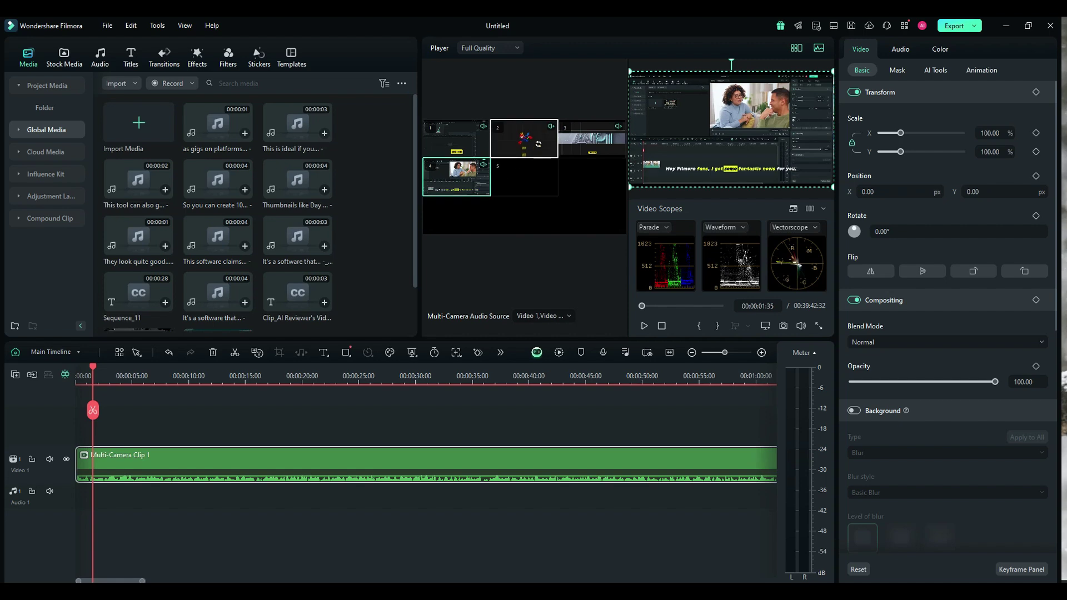
left_click(590, 140)
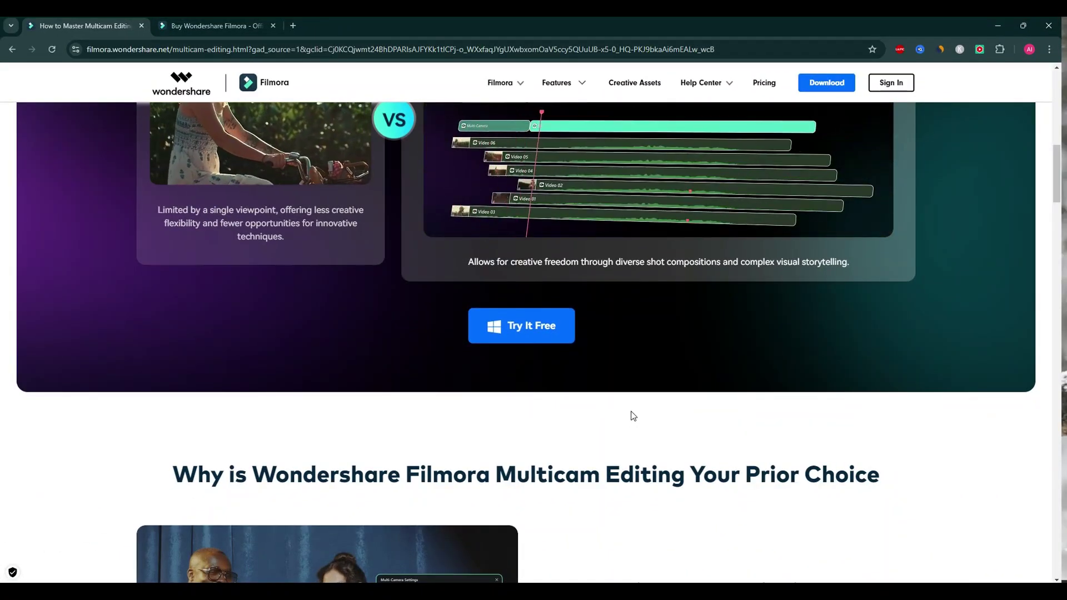
Switch to the browser and examine the Multicam Editing page's feature sections, how-to steps, FAQ and customer reviews
scroll(808, 425, "down", 15)
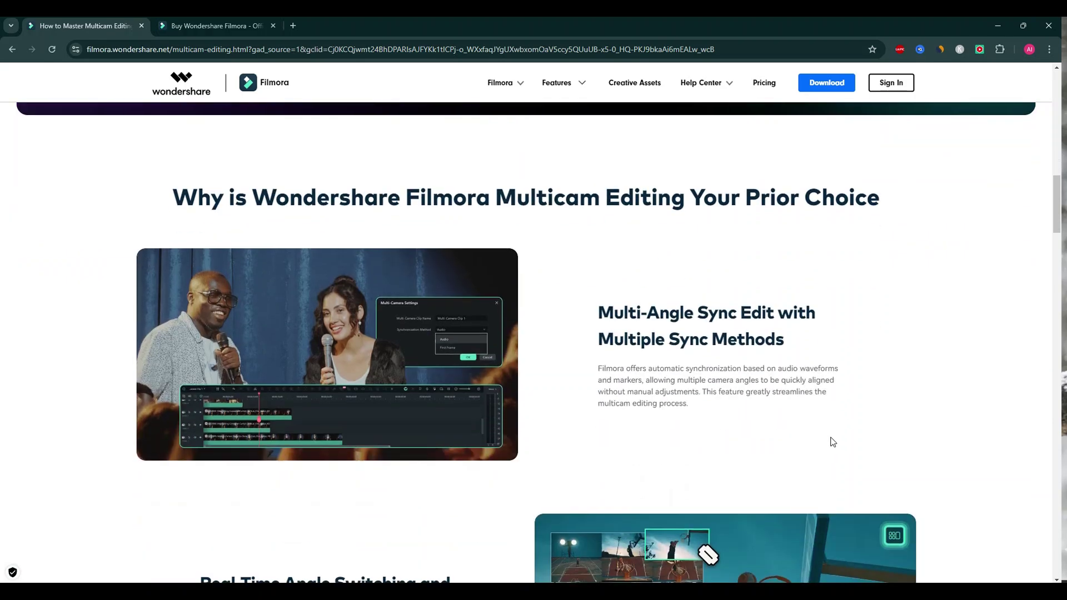
scroll(833, 443, "down", 20)
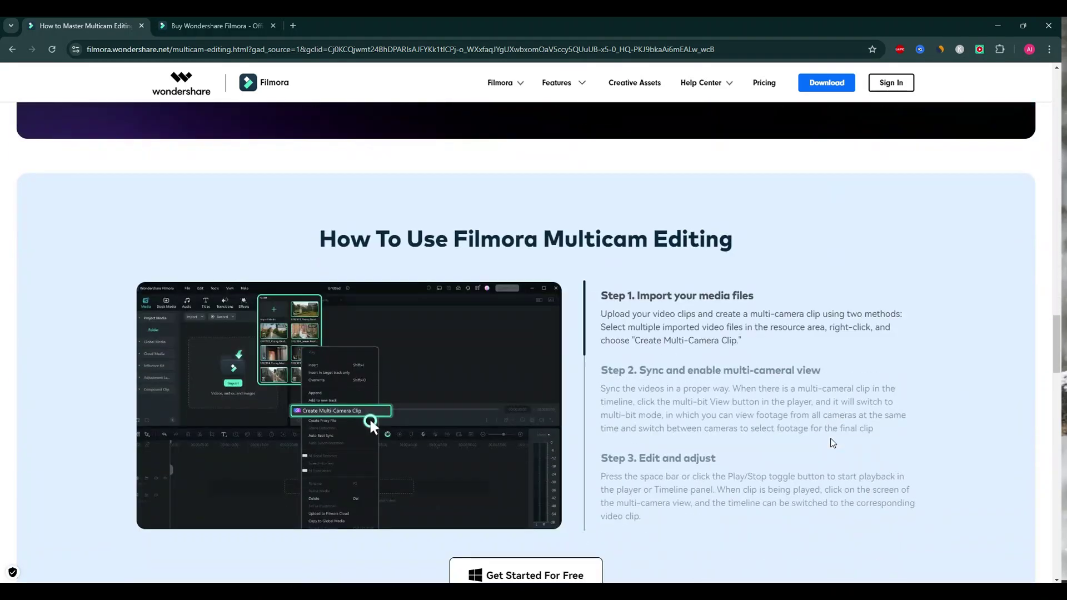
scroll(832, 445, "down", 12)
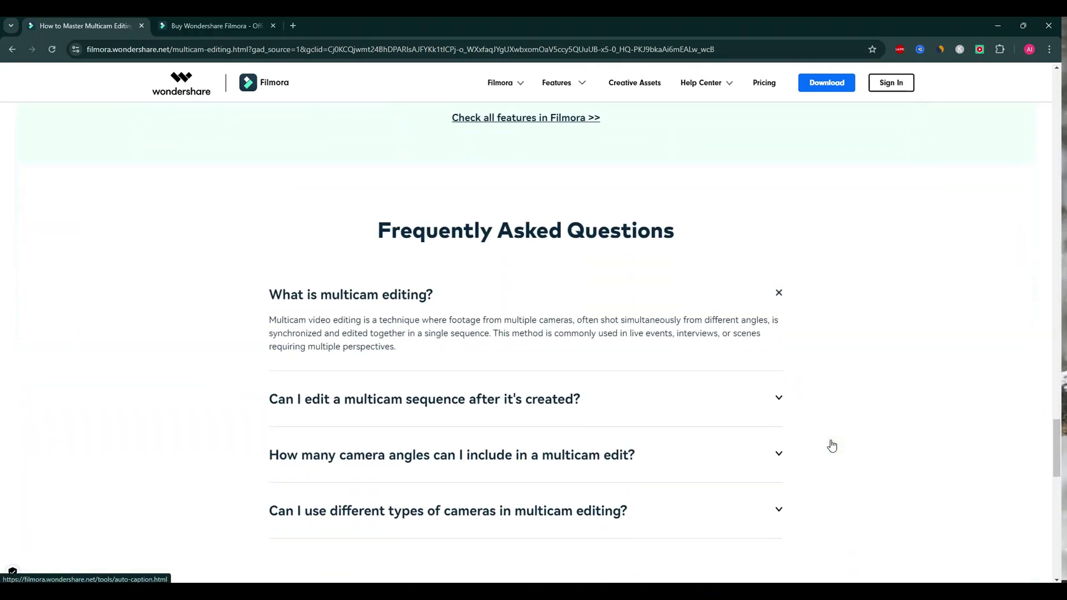
scroll(832, 442, "up", 12)
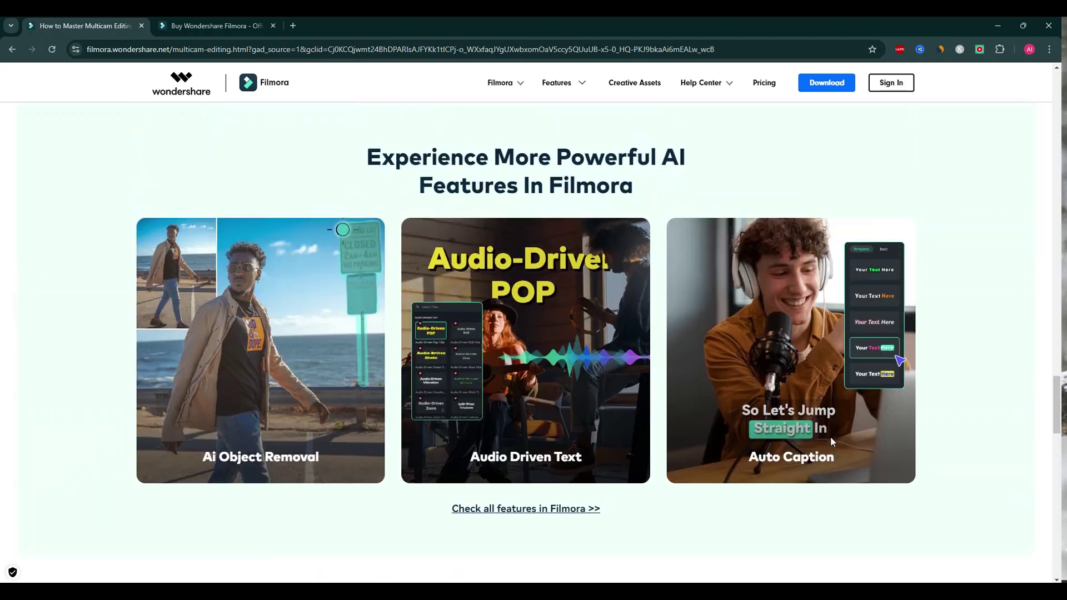
scroll(831, 443, "down", 15)
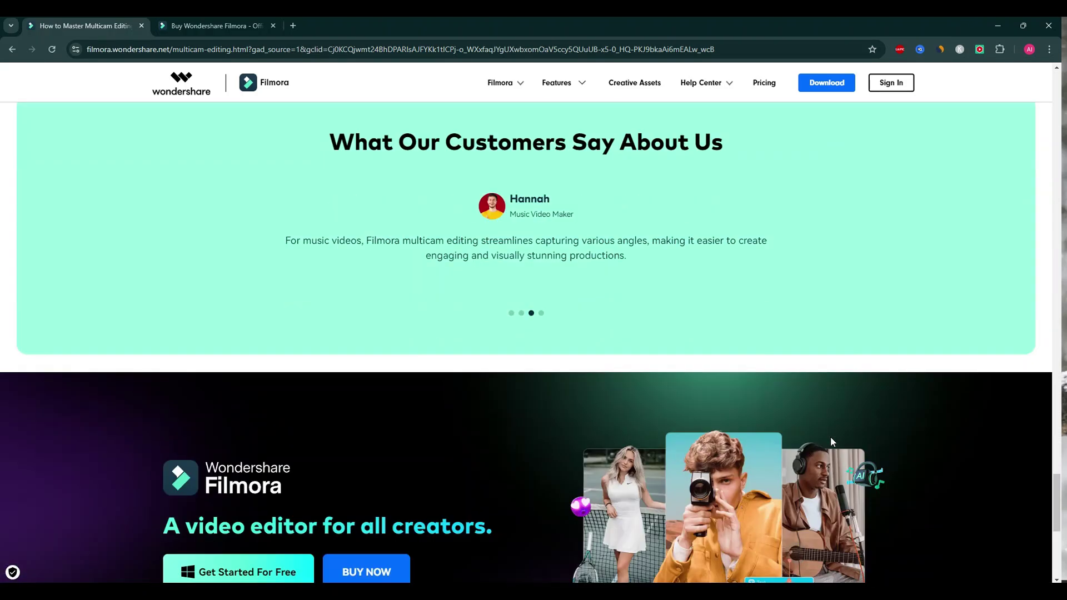
scroll(631, 357, "up", 1)
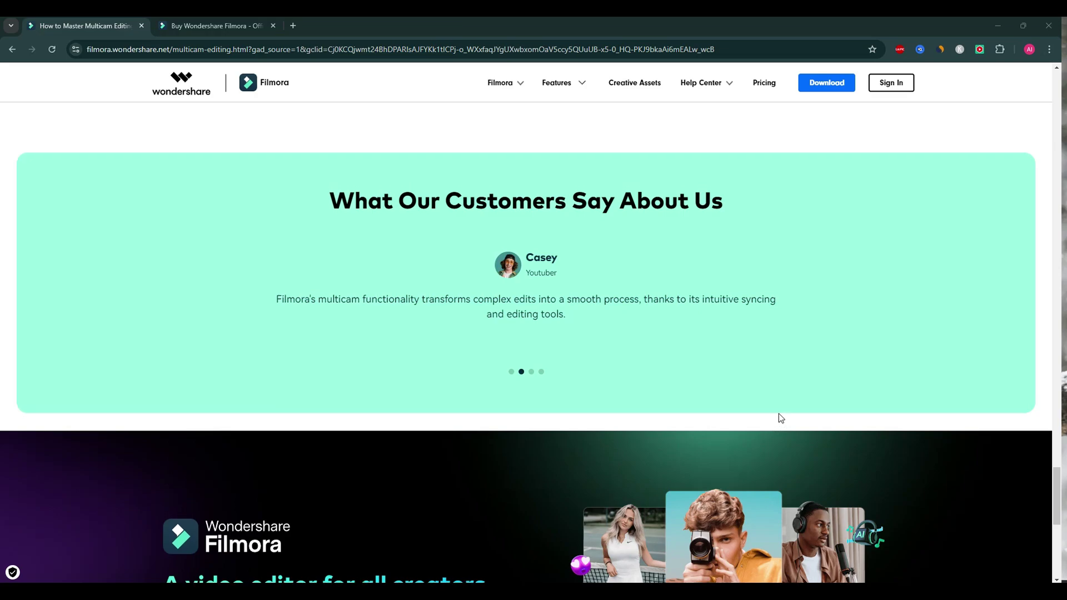
scroll(778, 413, "up", 10)
scroll(781, 409, "up", 15)
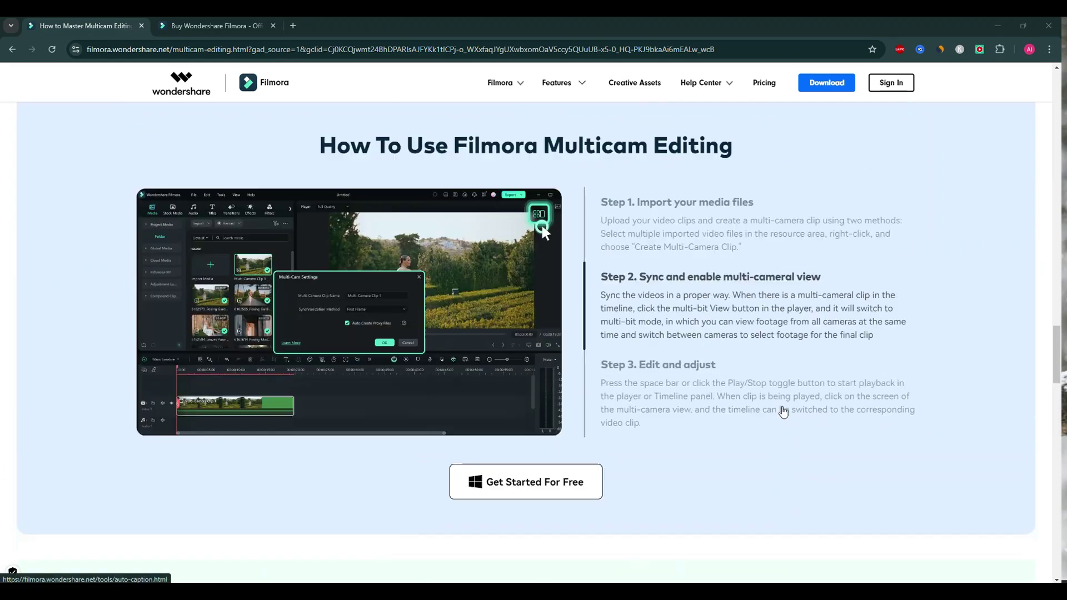
scroll(782, 411, "up", 7)
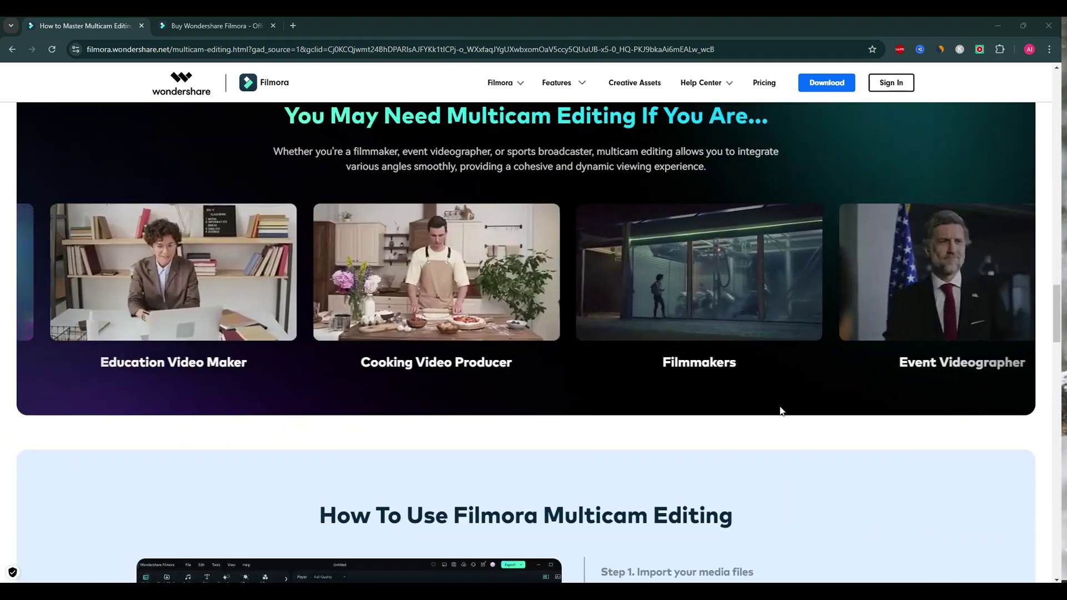
scroll(779, 404, "up", 5)
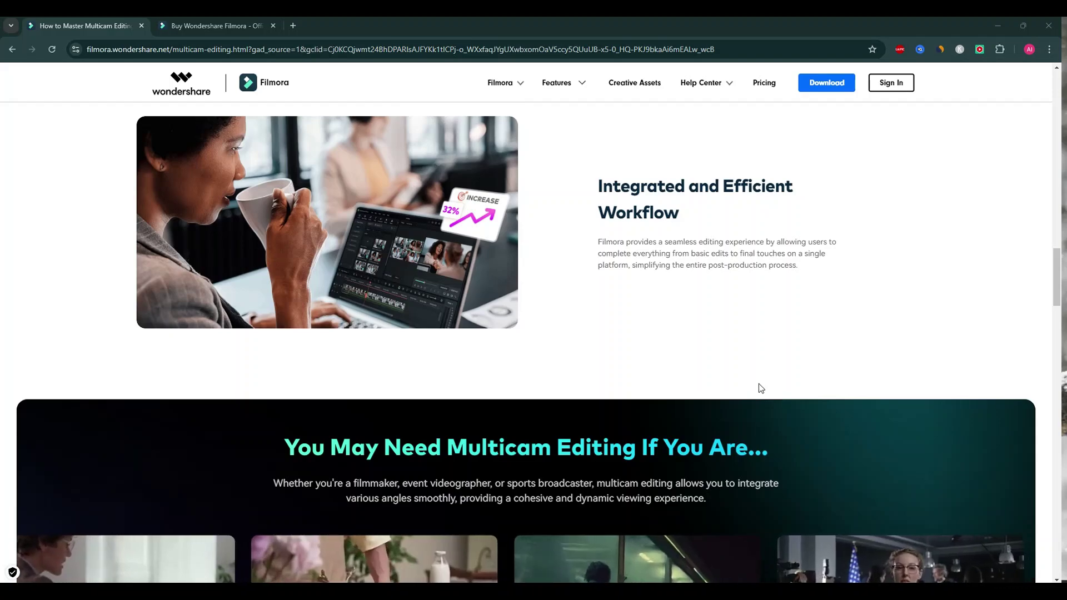
scroll(759, 382, "up", 10)
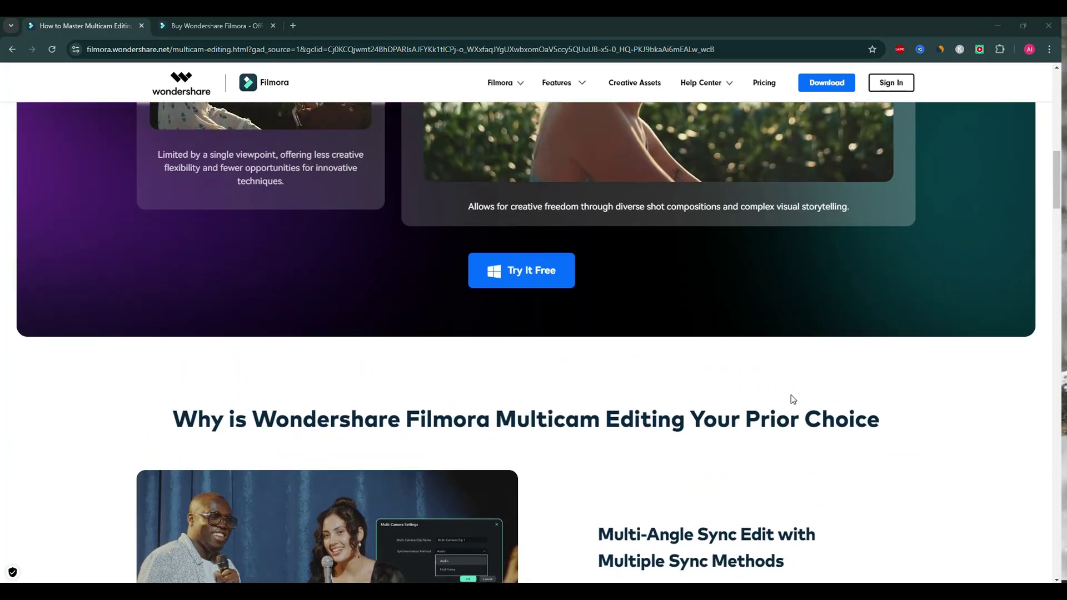
Open the Buy Wondershare Filmora page and compare the pricing and included features of the Basic, Advanced and Perpetual plans
scroll(779, 396, "up", 2)
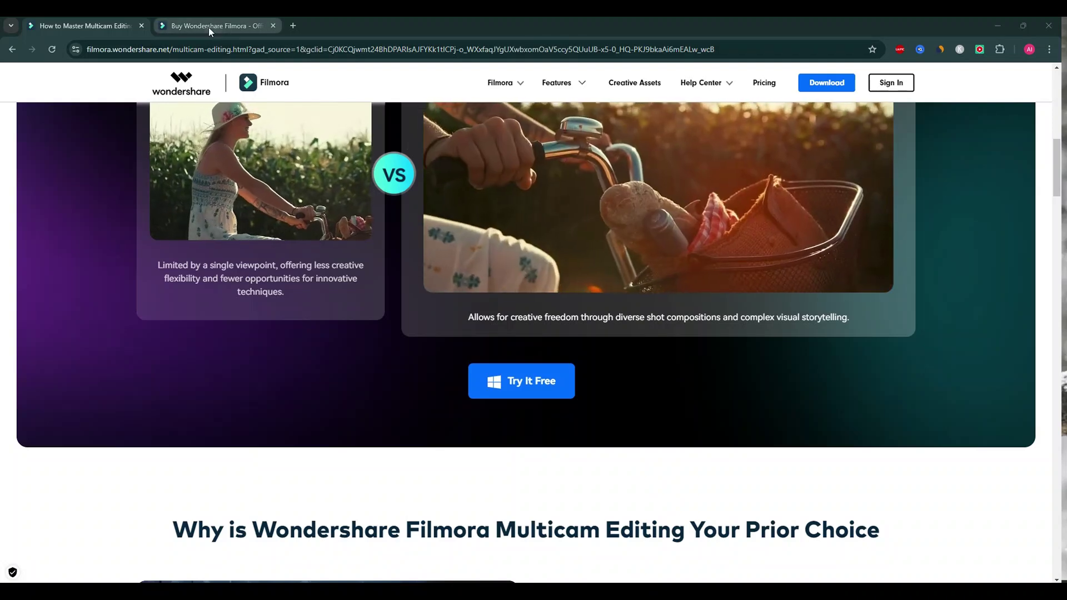
left_click(209, 25)
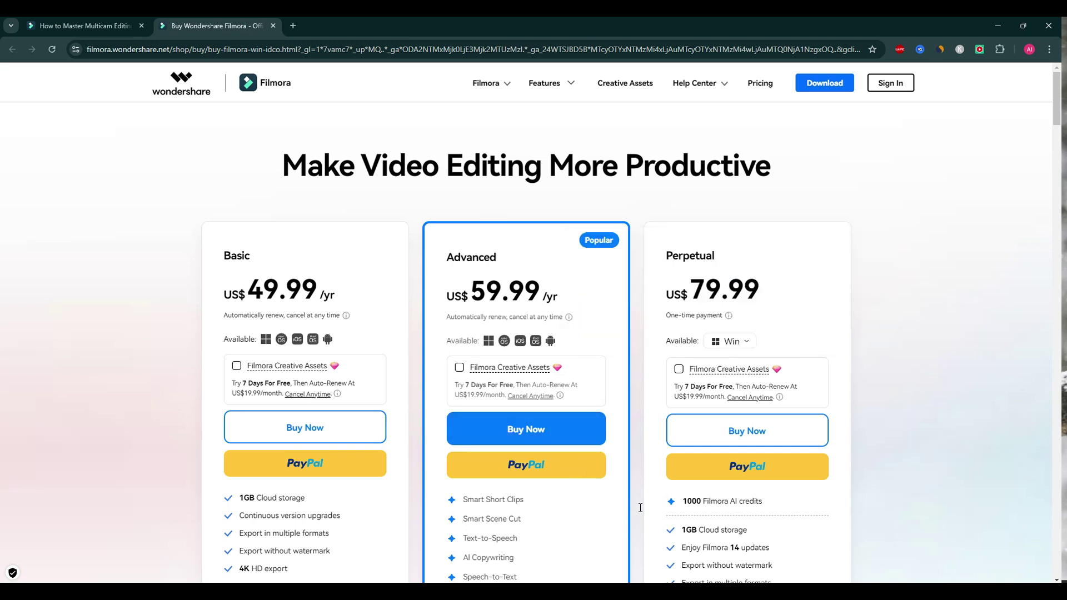
scroll(755, 436, "down", 2)
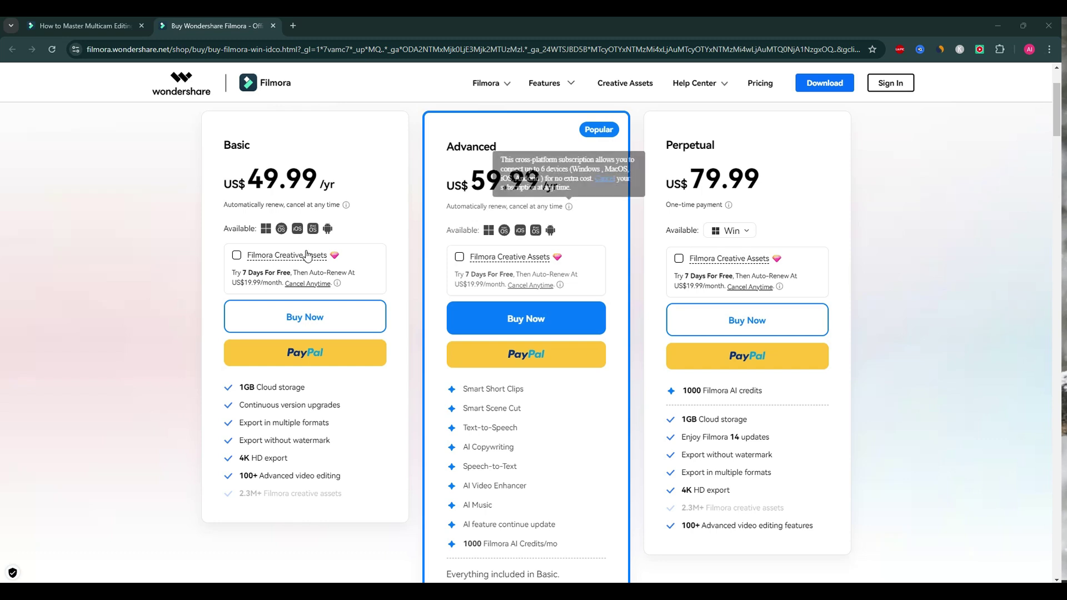
scroll(895, 339, "up", 2)
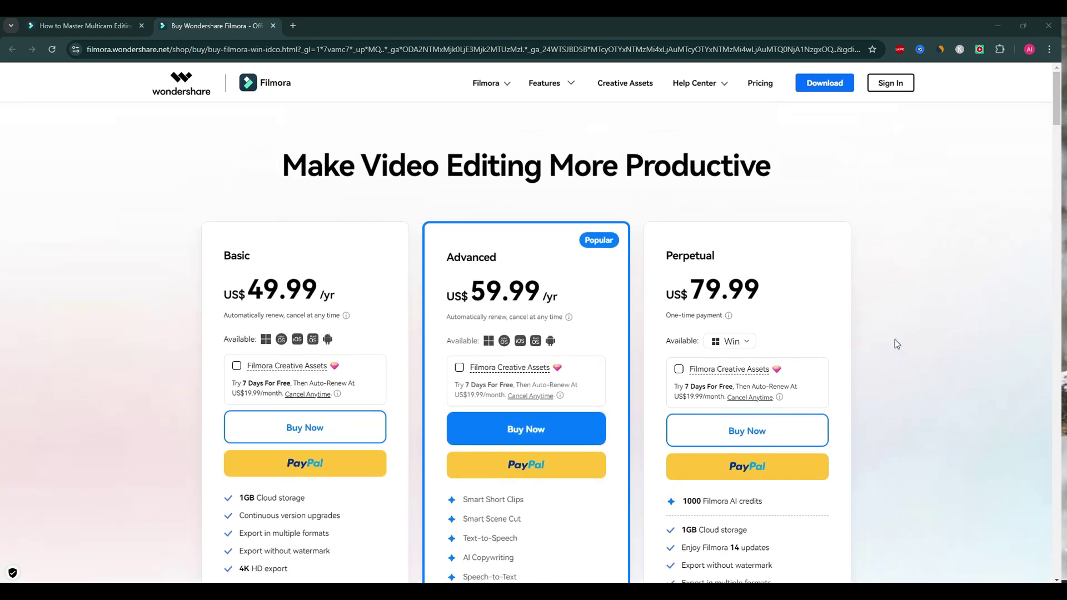
scroll(893, 345, "down", 3)
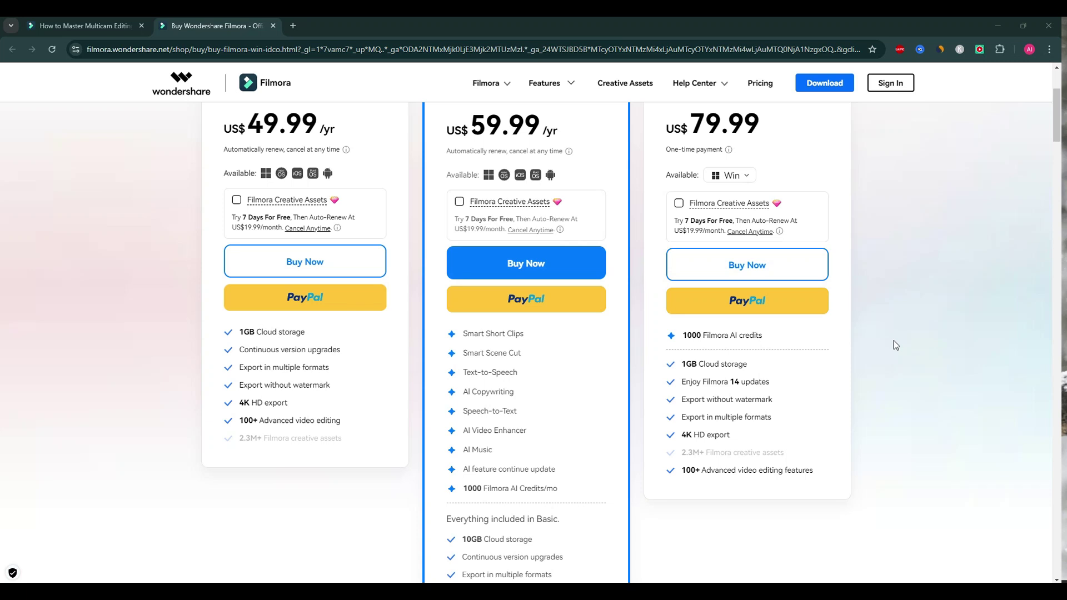
scroll(873, 284, "up", 2)
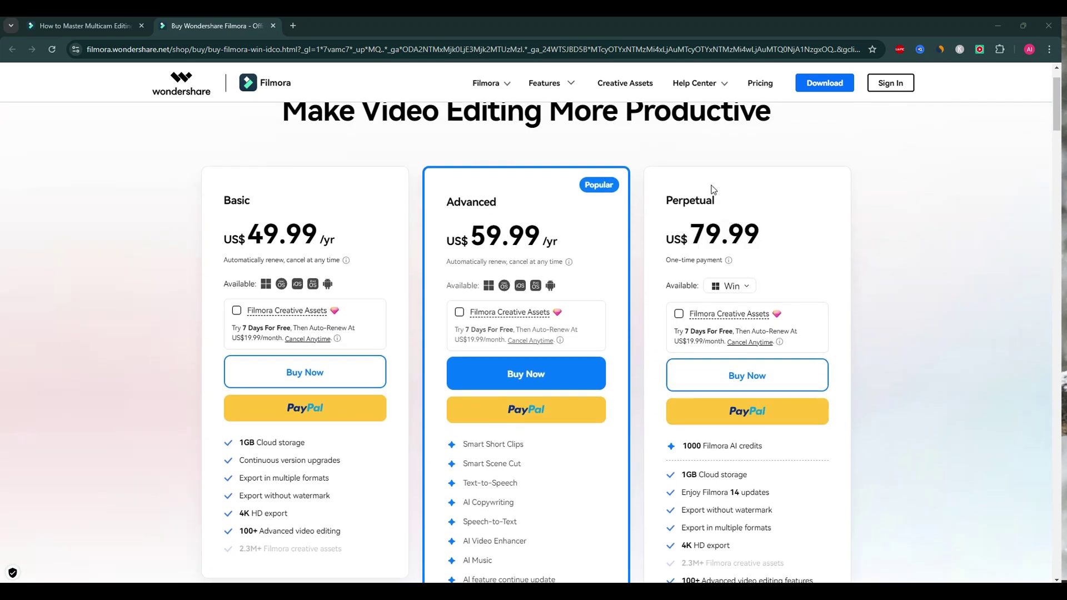